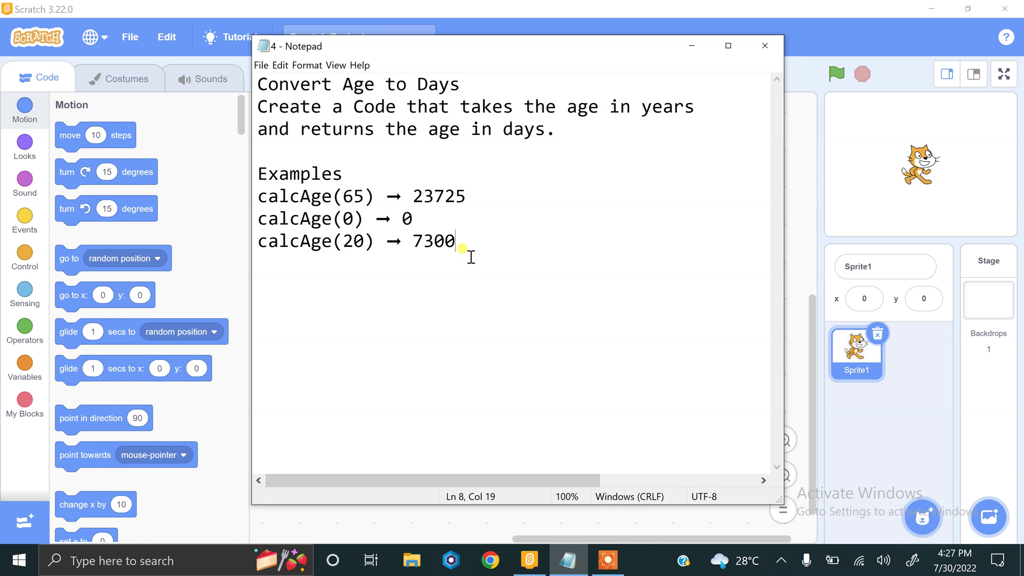
Highlight the 'Age to Days' title and the first example, 65 giving 23725.
{"action": "left_click_drag", "start_coordinate": [456, 87], "coordinate": [342, 86]}
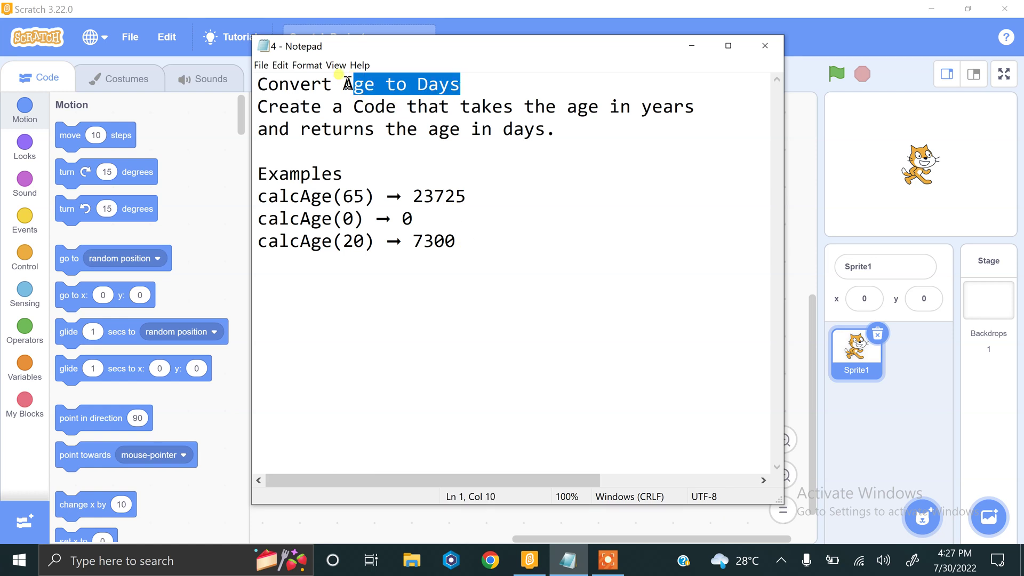
{"action": "left_click", "coordinate": [337, 106]}
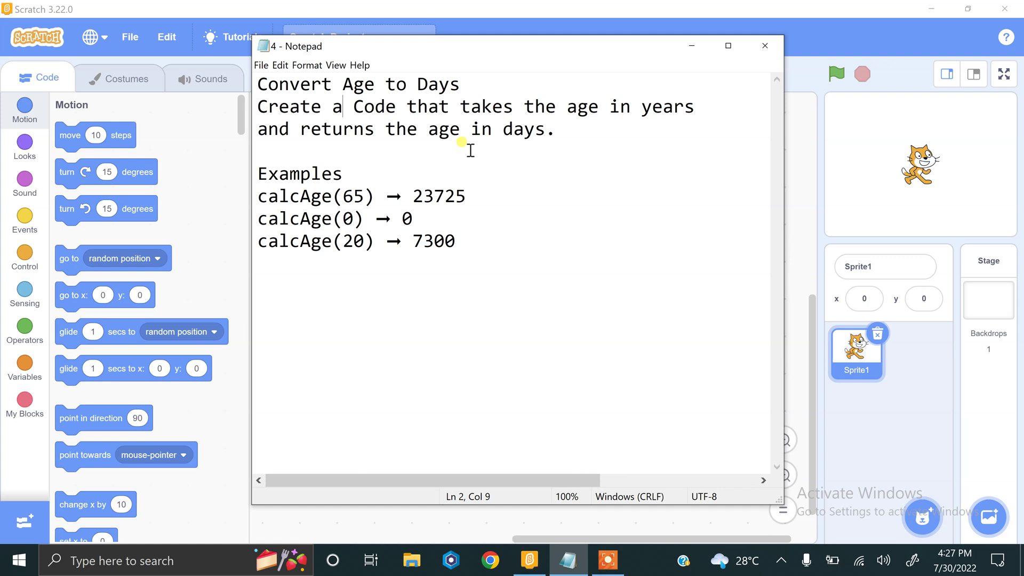
{"action": "left_click_drag", "start_coordinate": [362, 198], "coordinate": [346, 196]}
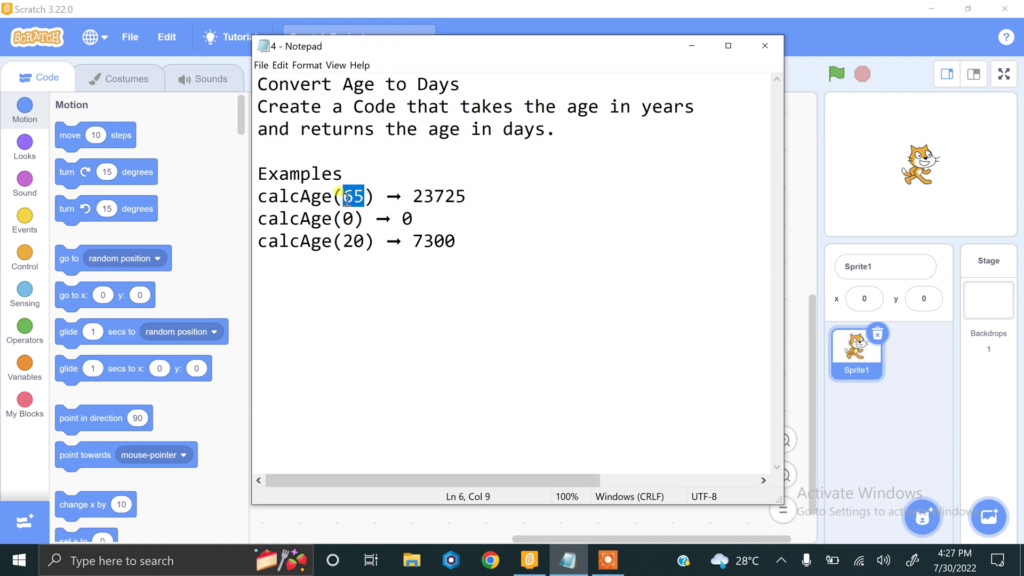
{"action": "left_click", "coordinate": [394, 196]}
{"action": "left_click_drag", "start_coordinate": [412, 196], "coordinate": [469, 195]}
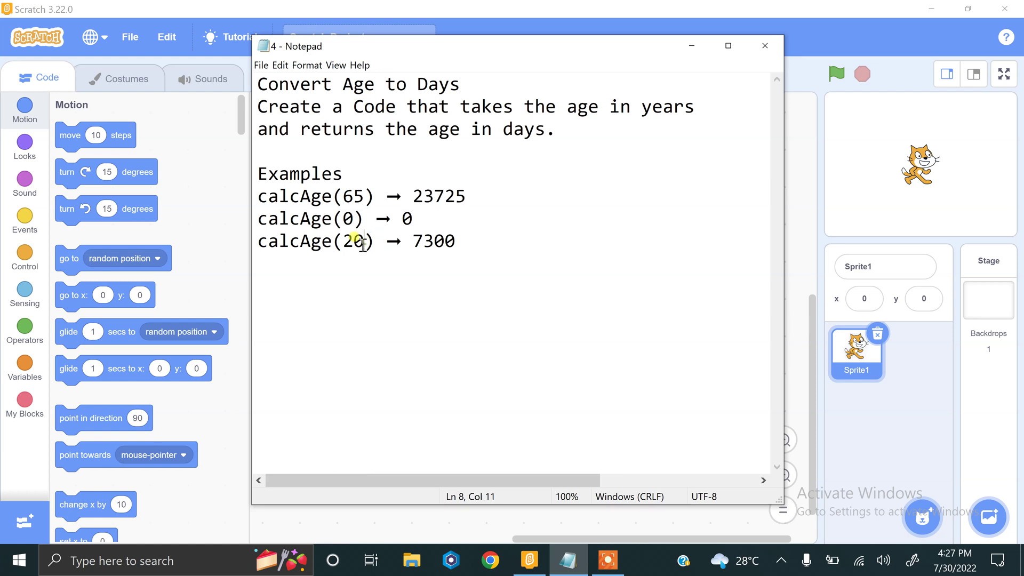
Highlight the last example, 20 giving 7300, then bring the Scratch project forward.
{"action": "left_click_drag", "start_coordinate": [368, 241], "coordinate": [345, 241]}
{"action": "left_click", "coordinate": [413, 242]}
{"action": "left_click_drag", "start_coordinate": [414, 242], "coordinate": [460, 241]}
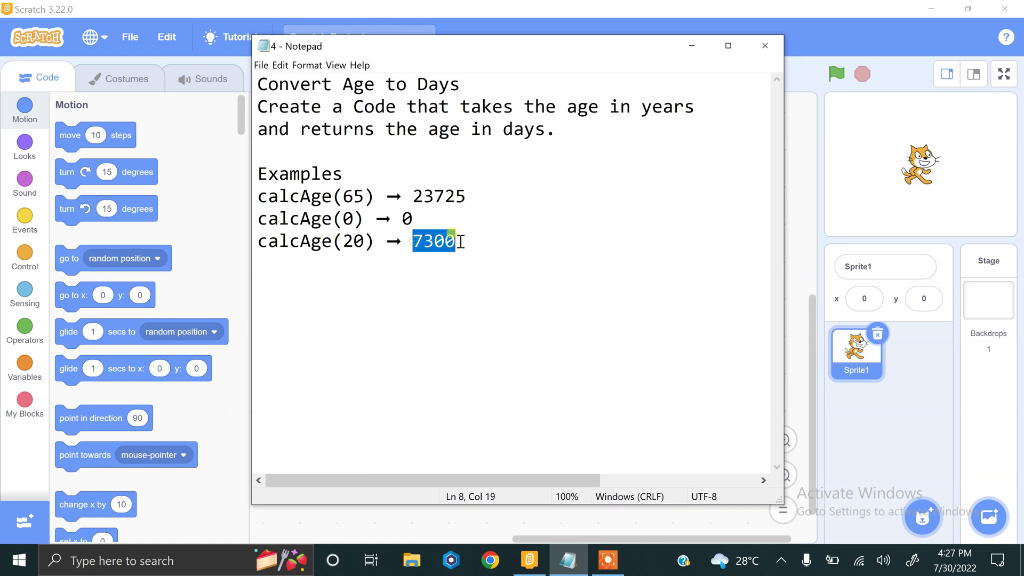
{"action": "left_click", "coordinate": [448, 521]}
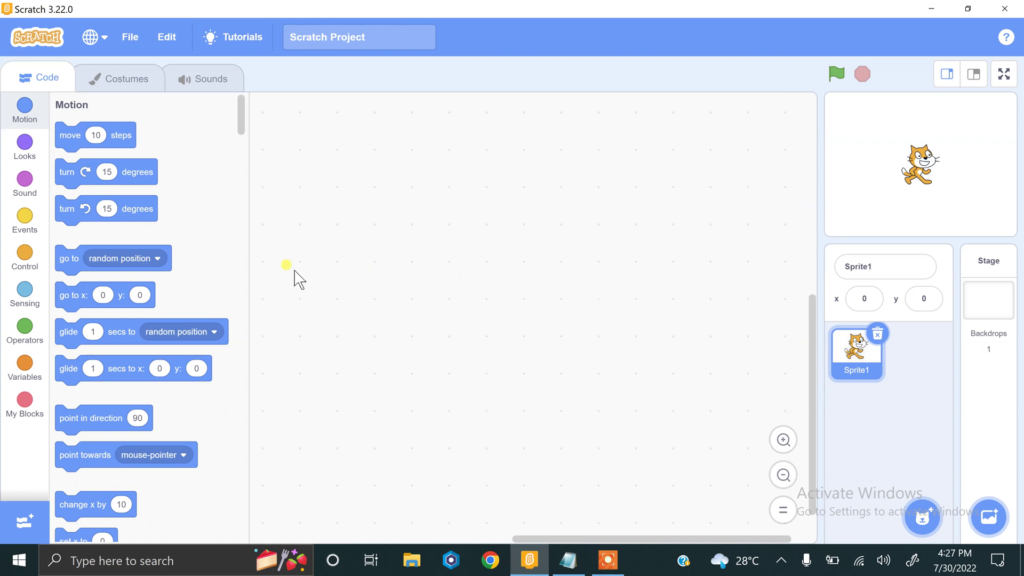
Attach an 'ask Enter Age and wait' block under a 'when flag clicked' trigger.
{"action": "left_click", "coordinate": [30, 234]}
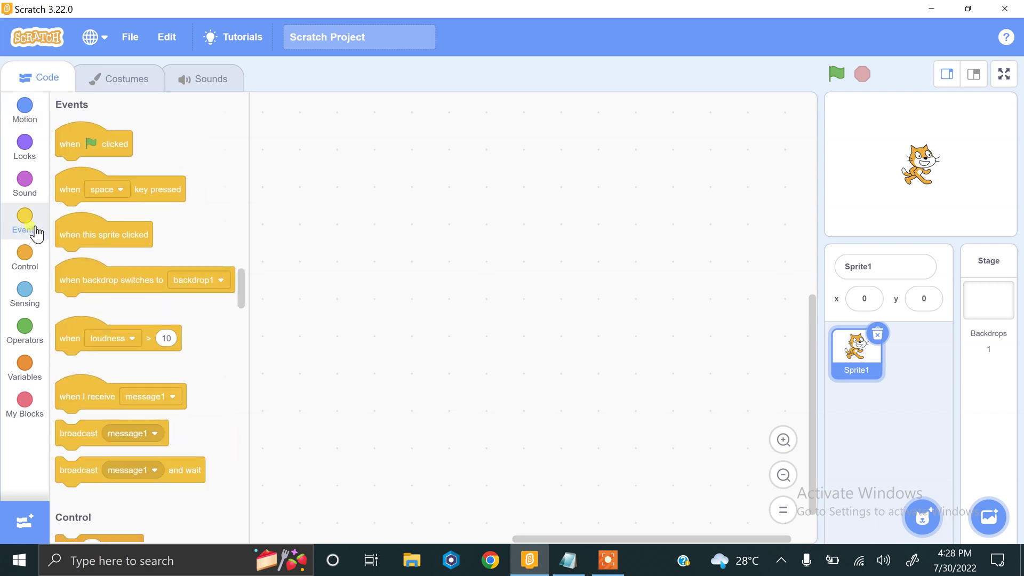
{"action": "left_click_drag", "start_coordinate": [67, 146], "coordinate": [302, 168]}
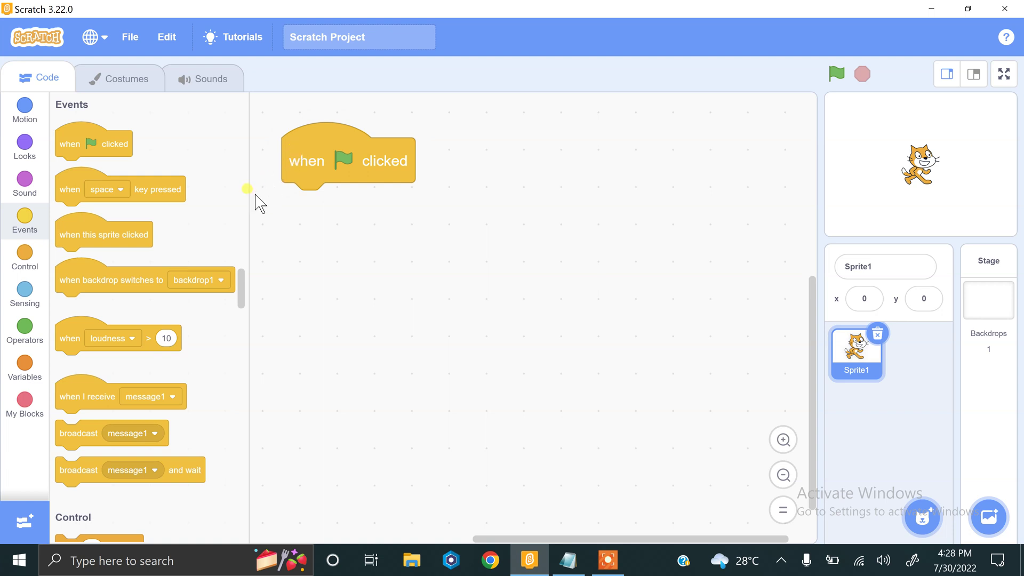
{"action": "left_click", "coordinate": [32, 290]}
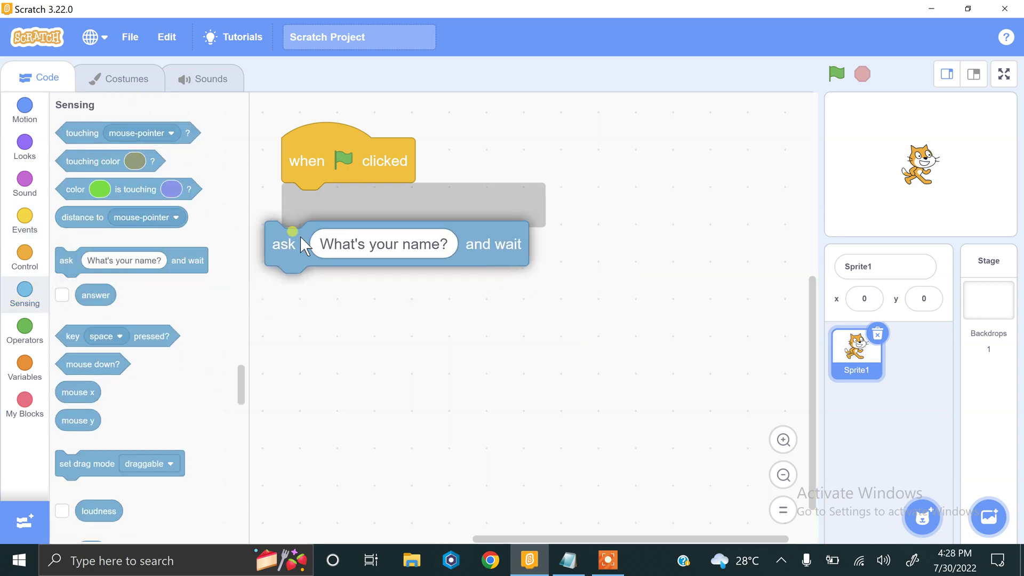
{"action": "left_click_drag", "start_coordinate": [79, 266], "coordinate": [348, 235]}
{"action": "left_click", "coordinate": [382, 210]}
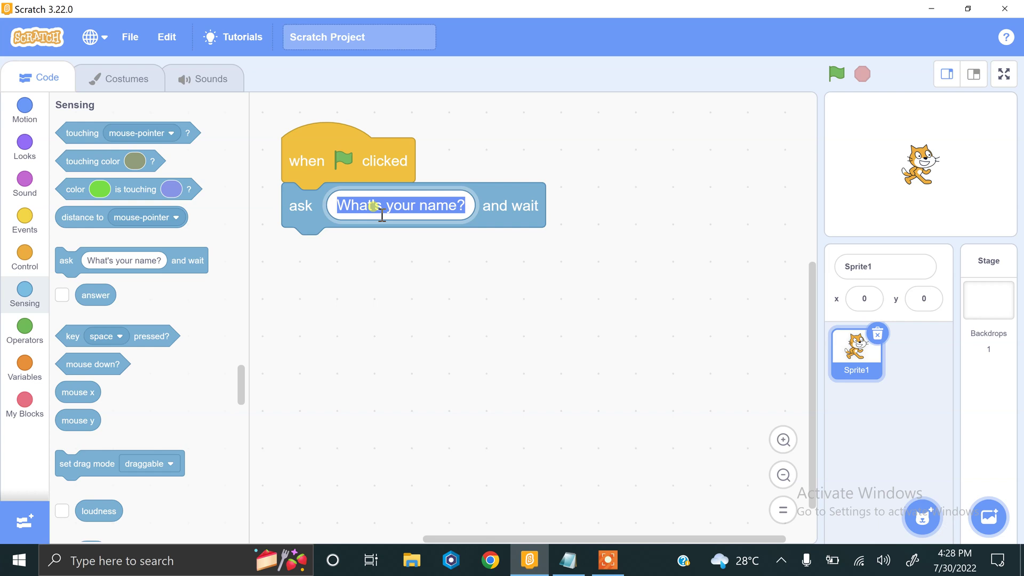
{"action": "type", "text": "Enter"}
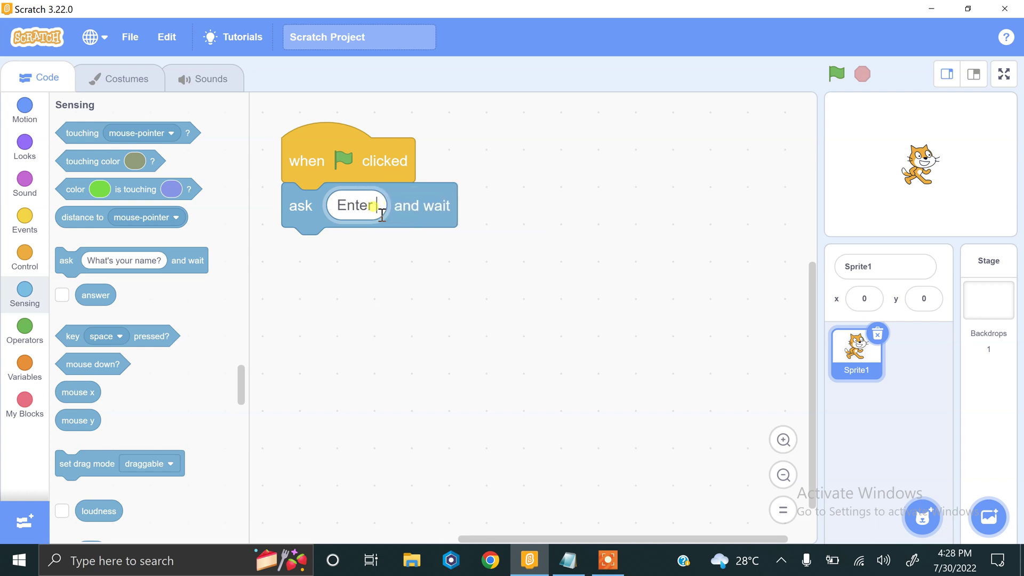
{"action": "type", "text": " Age"}
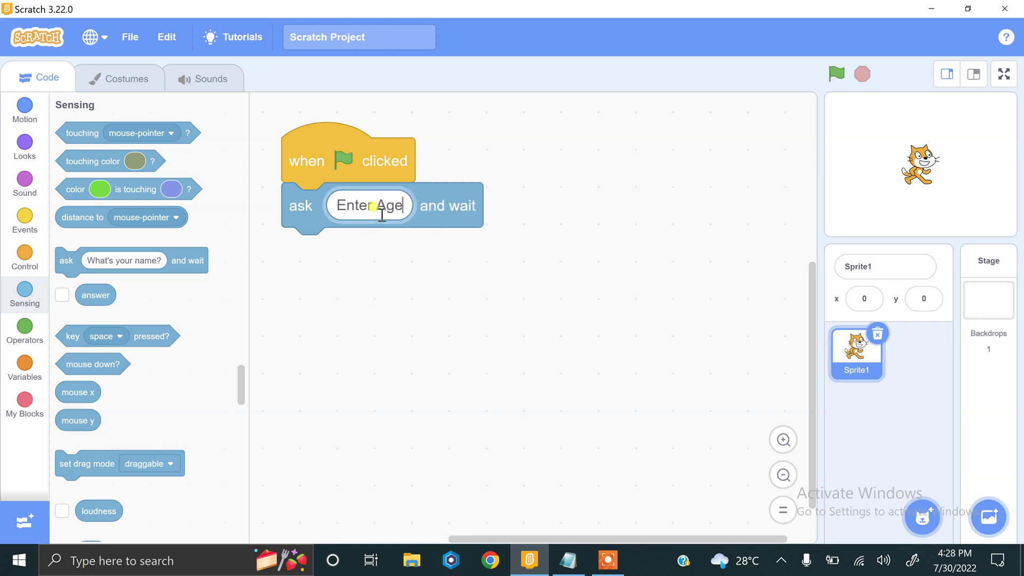
{"action": "left_click", "coordinate": [373, 252]}
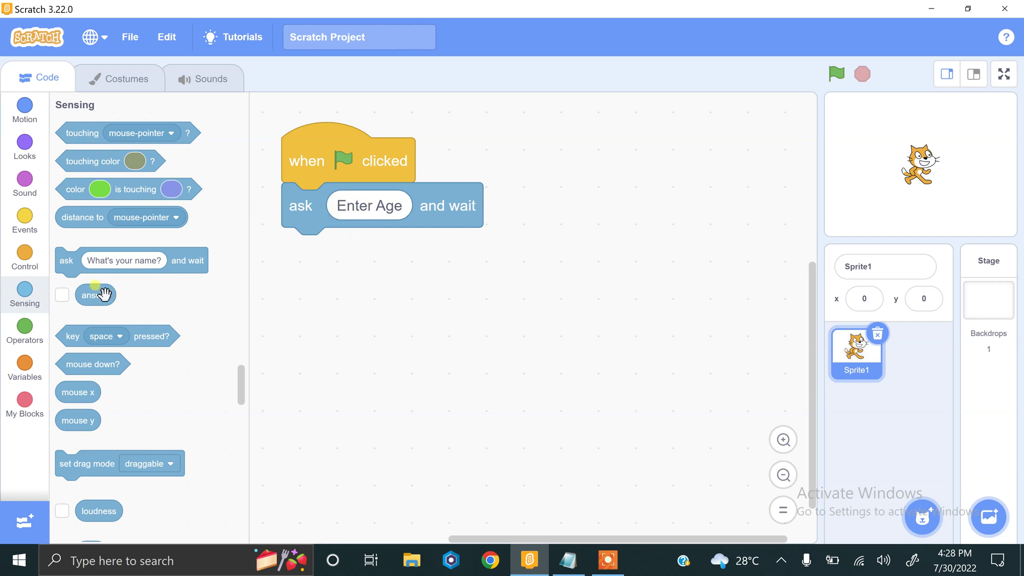
Place a multiply block with the answer reporter on the left and 365 on the right.
{"action": "left_click_drag", "start_coordinate": [104, 295], "coordinate": [516, 279]}
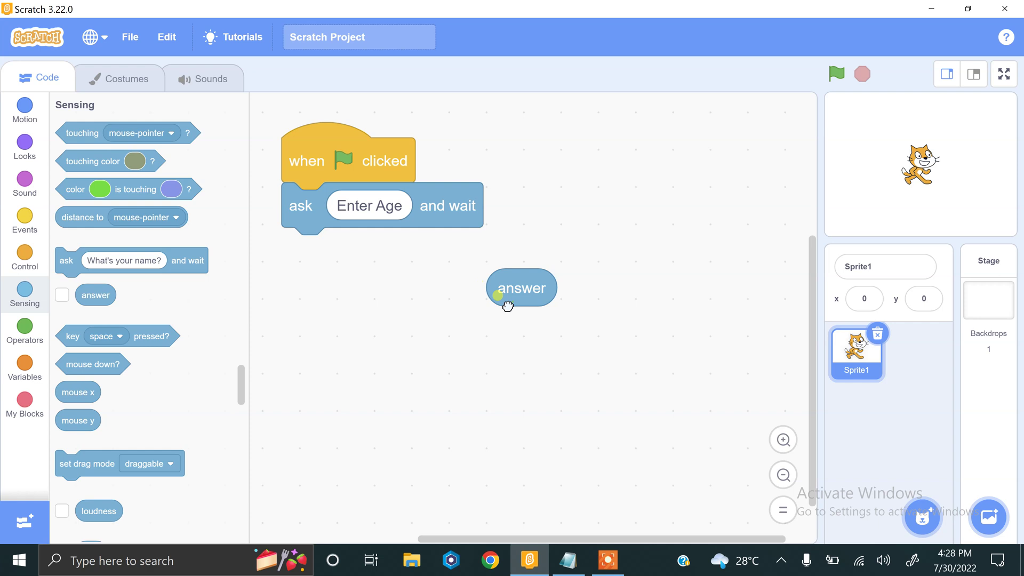
{"action": "left_click_drag", "start_coordinate": [504, 300], "coordinate": [500, 304]}
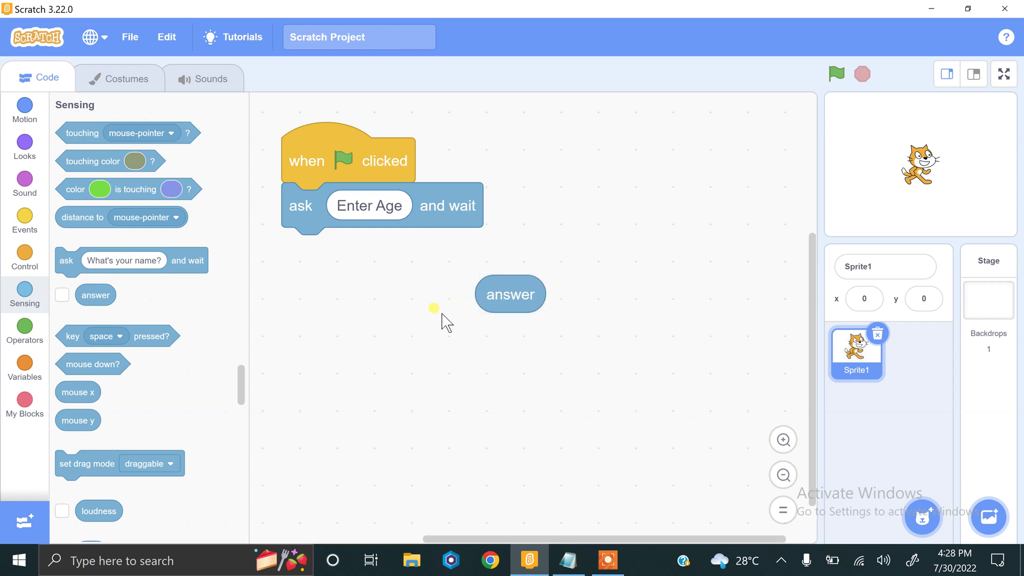
{"action": "left_click", "coordinate": [25, 330]}
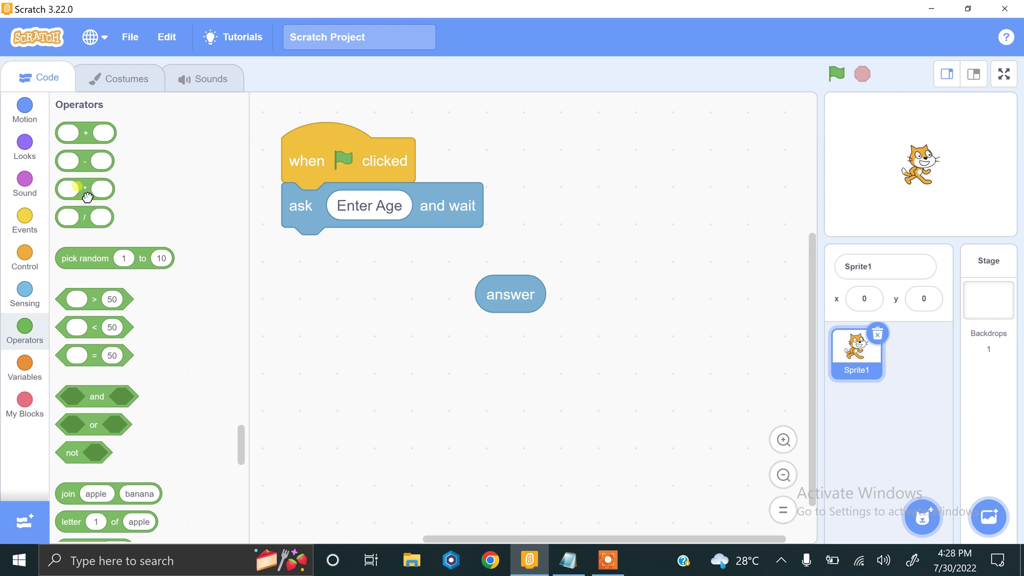
{"action": "left_click_drag", "start_coordinate": [87, 189], "coordinate": [394, 347]}
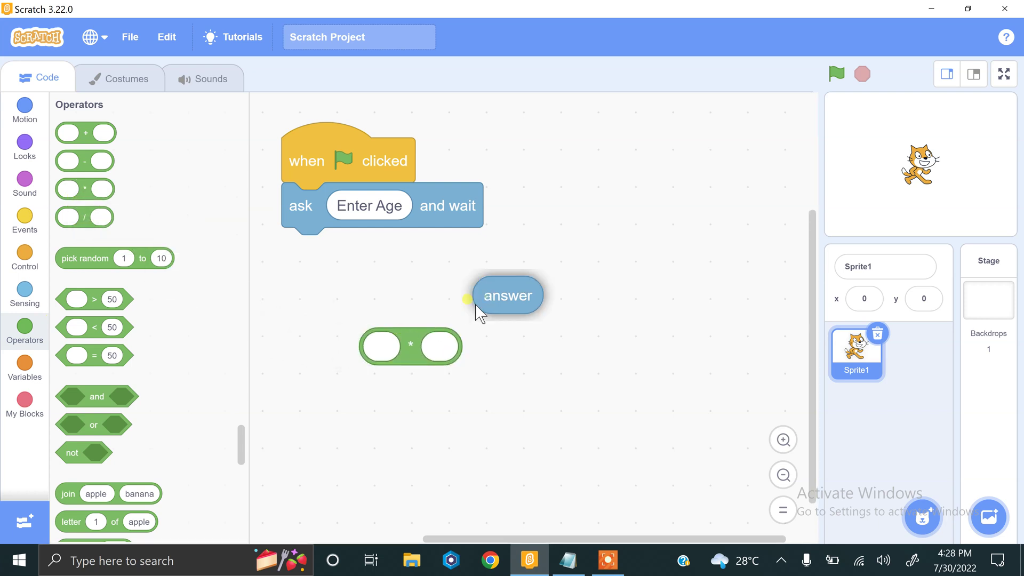
{"action": "left_click_drag", "start_coordinate": [480, 297], "coordinate": [434, 350]}
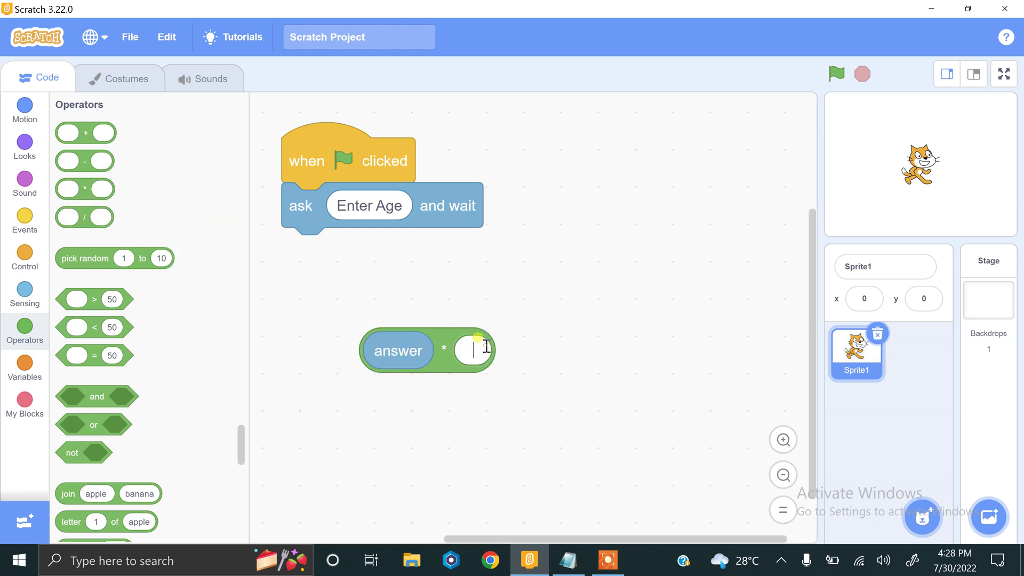
{"action": "left_click", "coordinate": [474, 350]}
{"action": "type", "text": "5"}
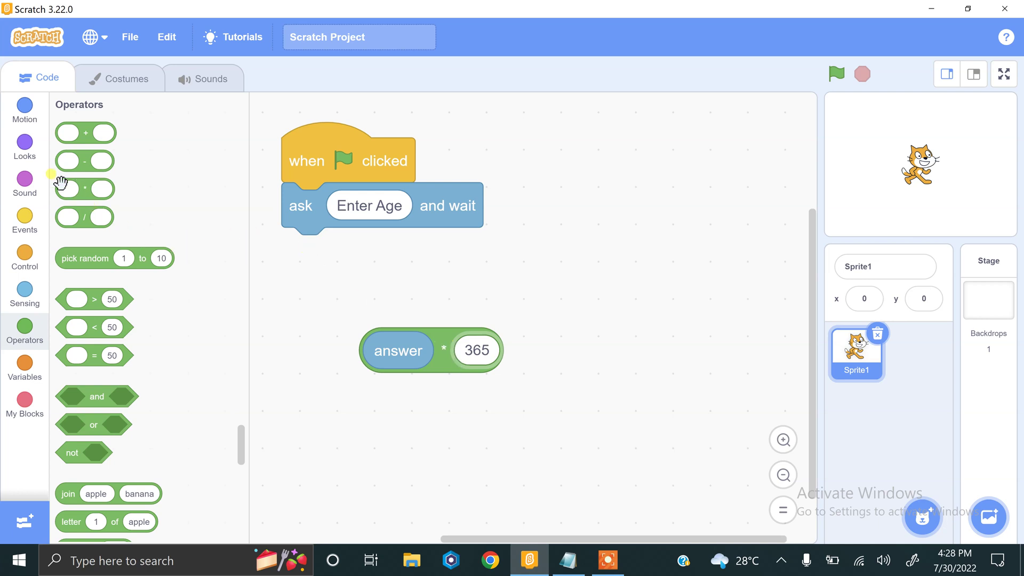
Attach 'say answer * 365 for 2 seconds' under the ask block.
{"action": "left_click", "coordinate": [32, 157]}
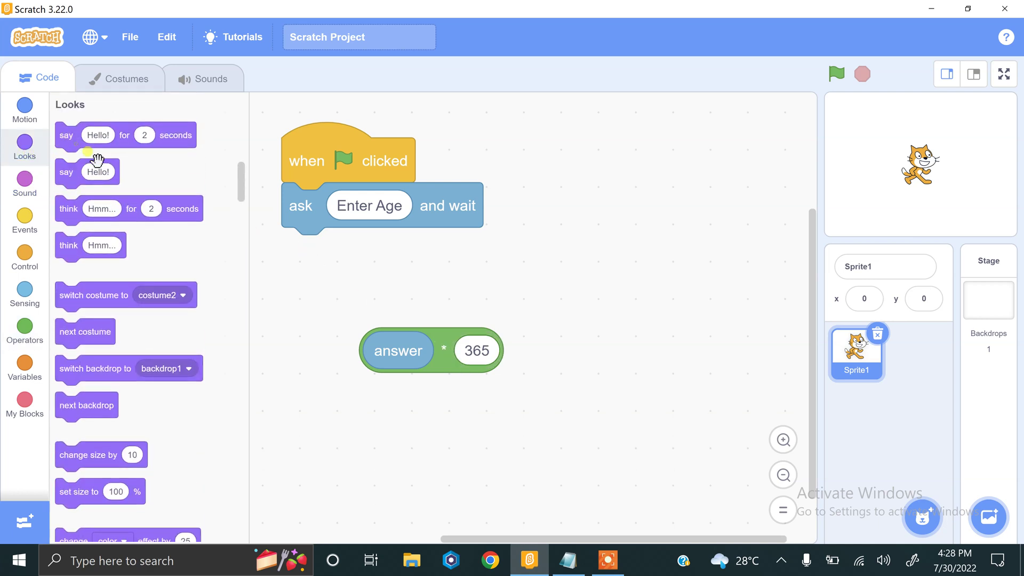
{"action": "left_click_drag", "start_coordinate": [70, 135], "coordinate": [314, 277]}
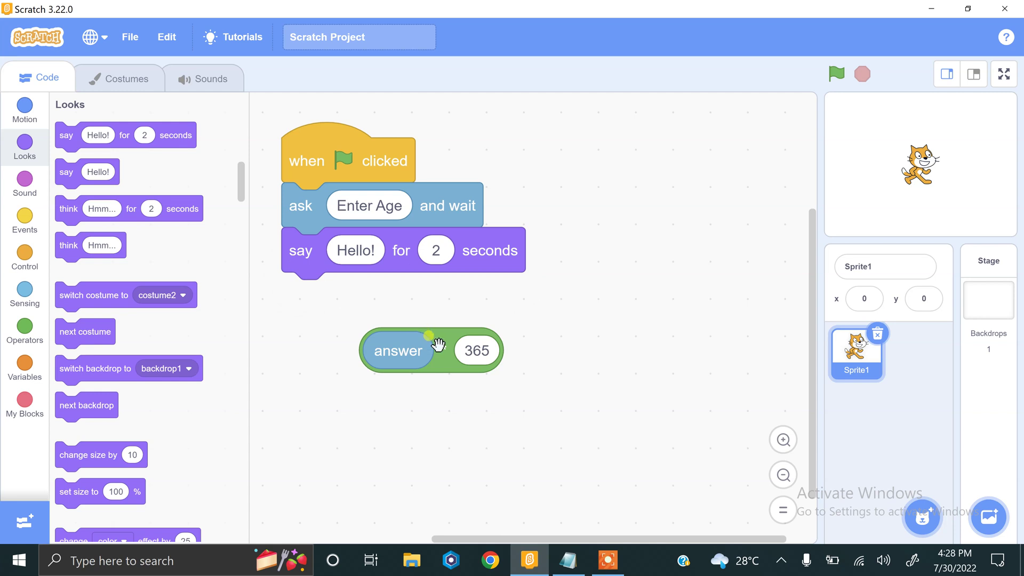
{"action": "left_click_drag", "start_coordinate": [439, 345], "coordinate": [416, 270]}
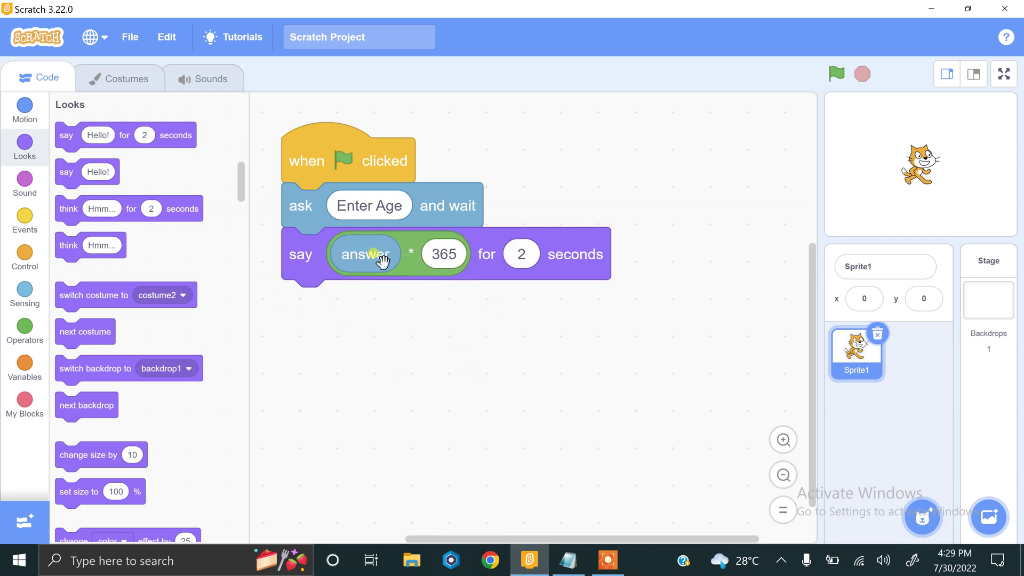
Run the script twice, answering 2 and then 1.
{"action": "left_click", "coordinate": [836, 75]}
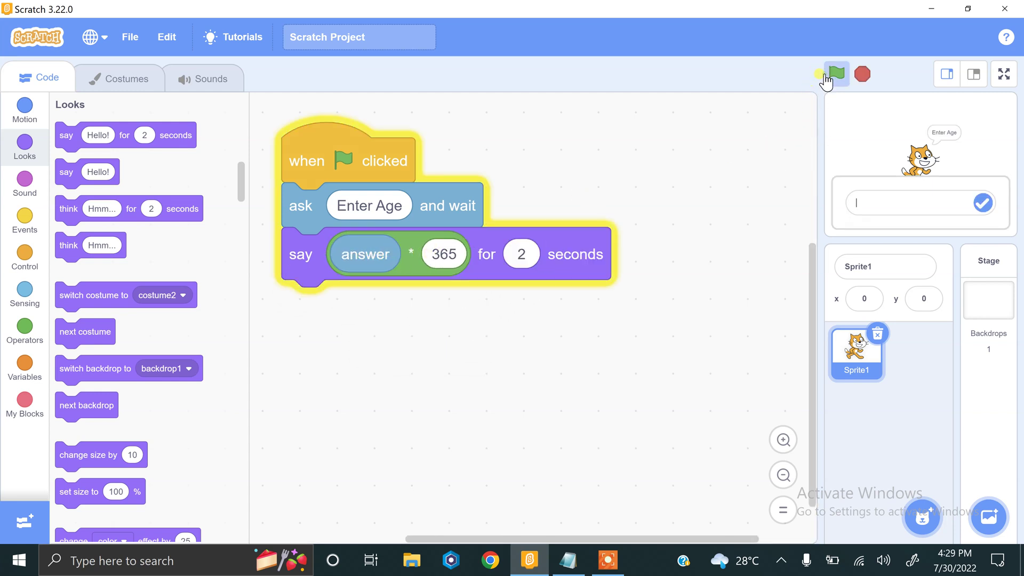
{"action": "type", "text": "2"}
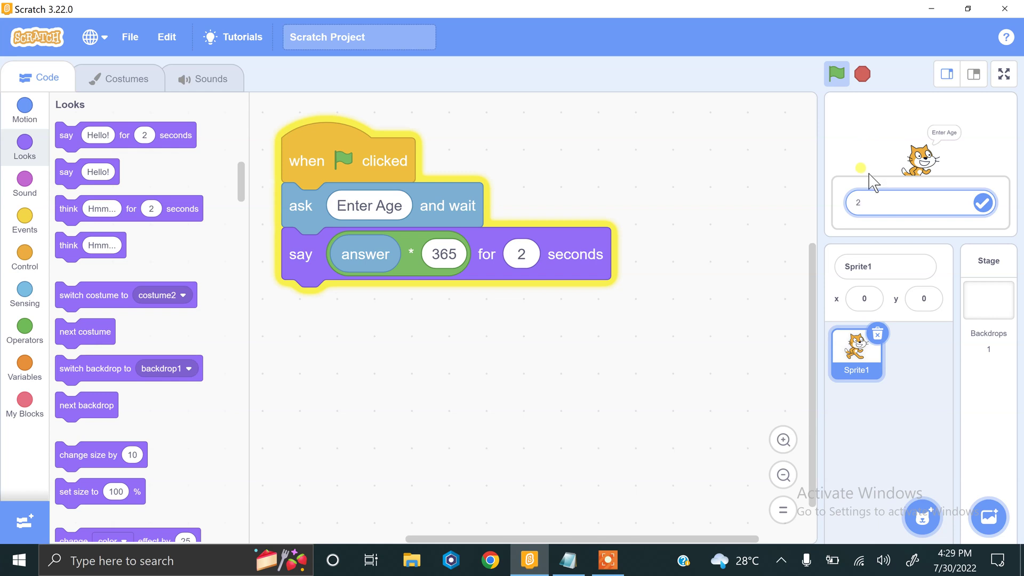
{"action": "key", "text": "Return"}
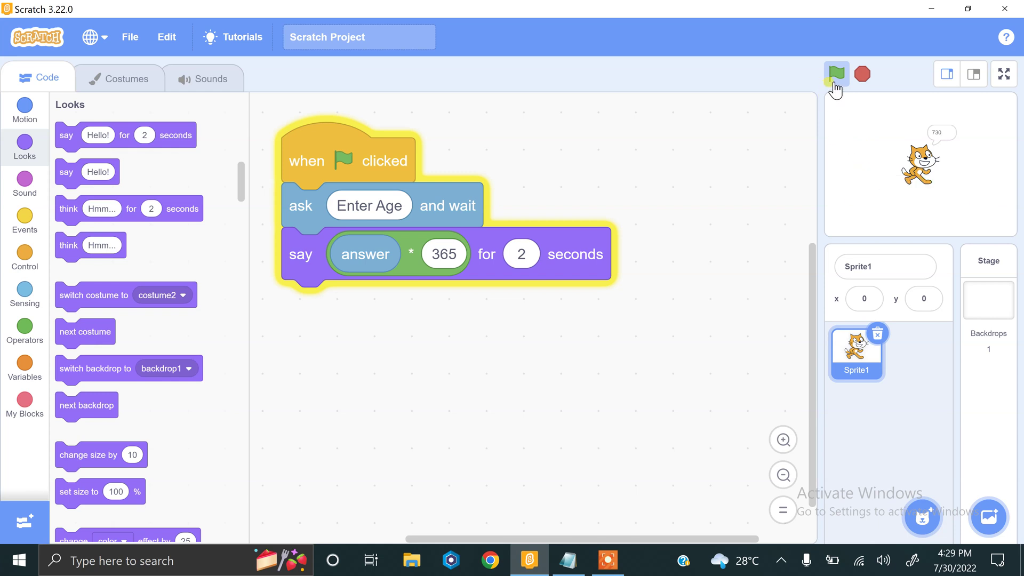
{"action": "left_click", "coordinate": [836, 74]}
{"action": "type", "text": "1"}
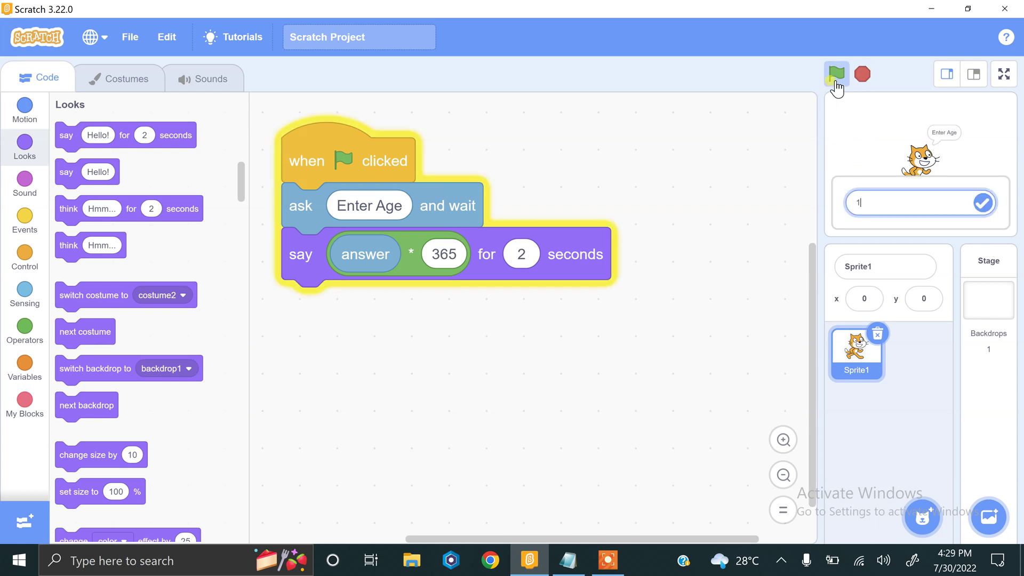
{"action": "key", "text": "Return"}
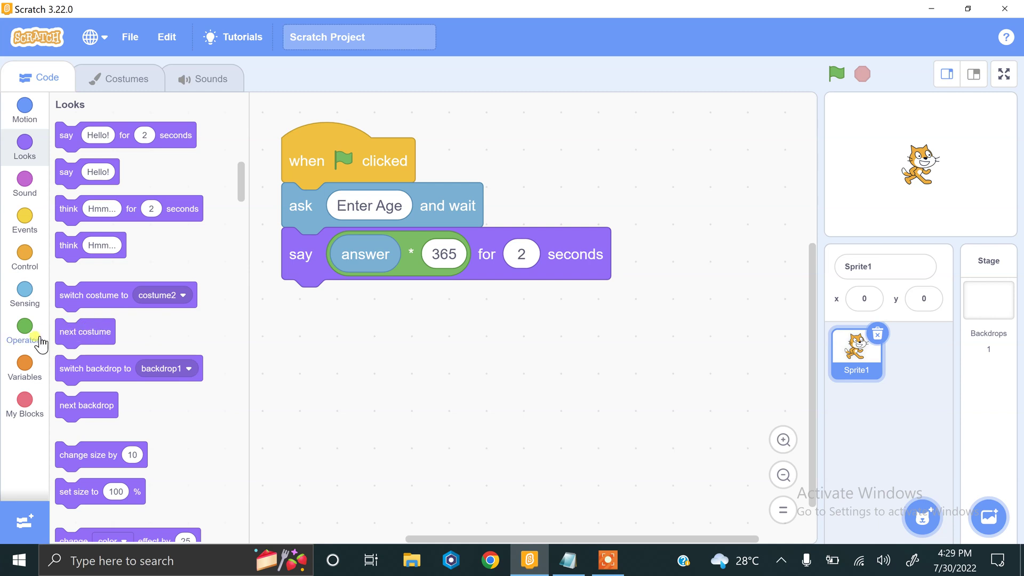
Make the cat say a join of 'Total Days: ' with answer * 365.
{"action": "left_click", "coordinate": [25, 331]}
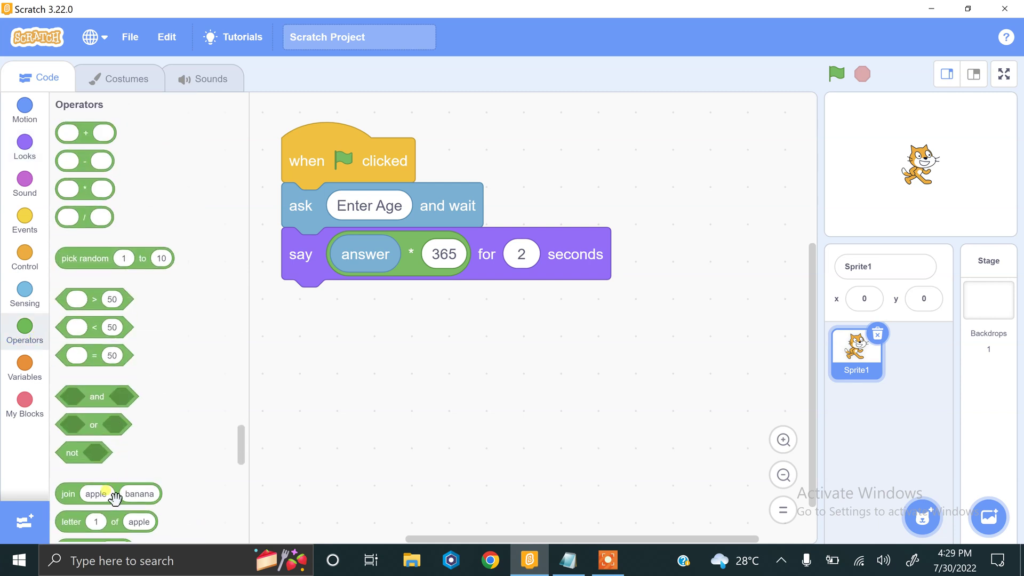
{"action": "left_click_drag", "start_coordinate": [115, 499], "coordinate": [355, 337]}
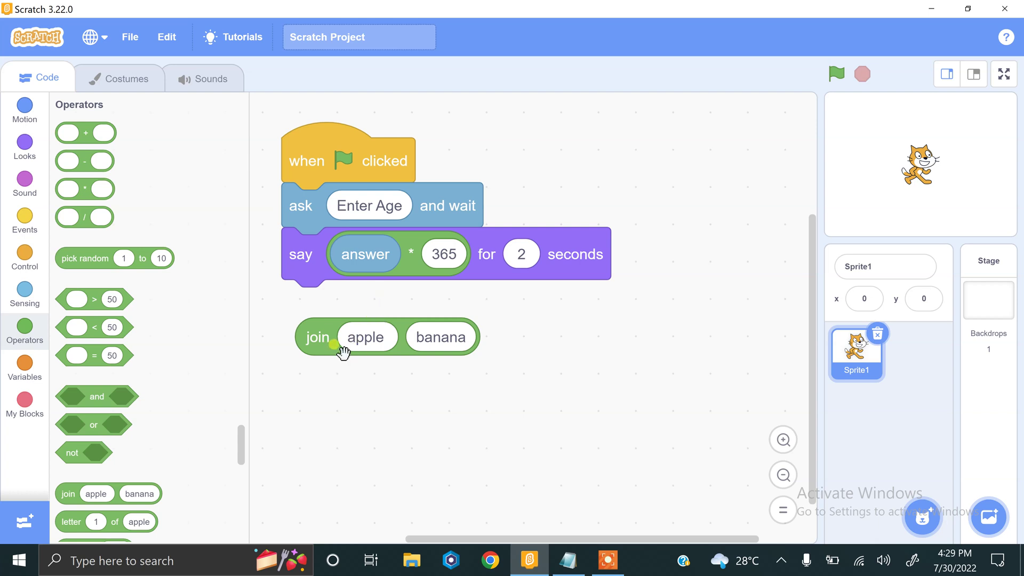
{"action": "left_click_drag", "start_coordinate": [412, 254], "coordinate": [497, 330]}
{"action": "left_click", "coordinate": [390, 346]}
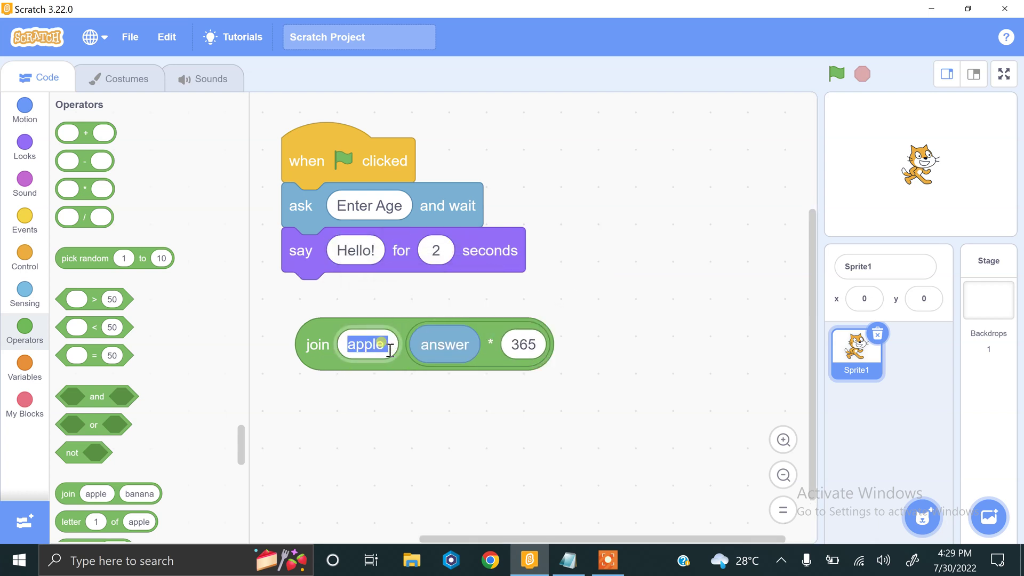
{"action": "type", "text": "Total DAys"}
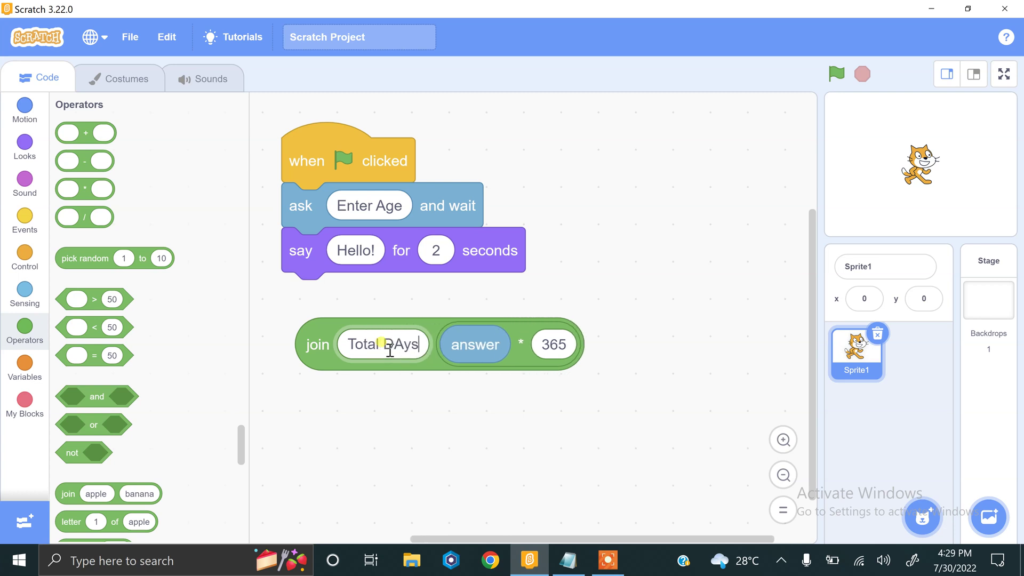
{"action": "key", "text": "BackSpace"}
{"action": "key", "text": "BackSpace"}
{"action": "key", "text": "BackSpace"}
{"action": "type", "text": "ays:"}
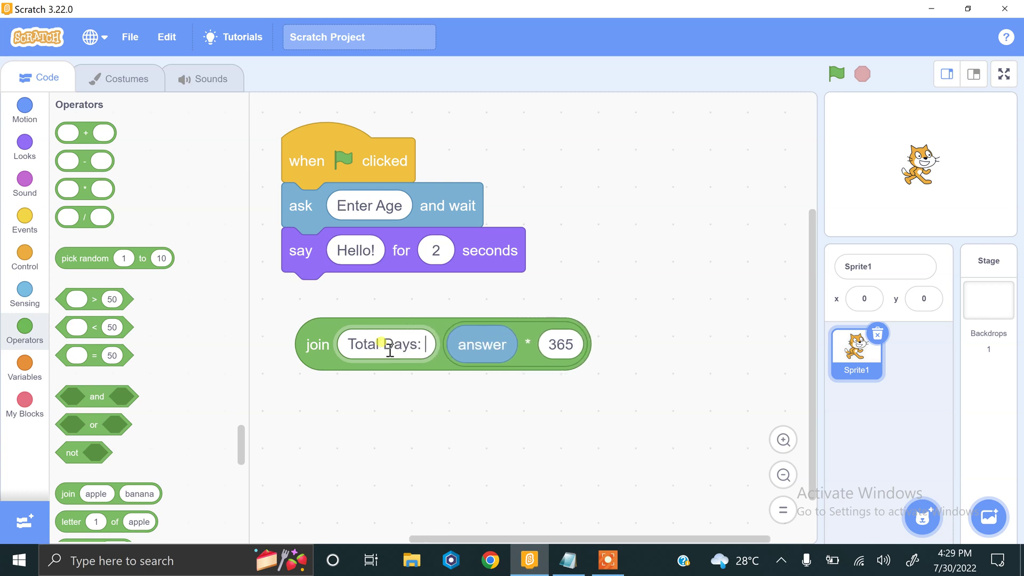
{"action": "left_click_drag", "start_coordinate": [303, 345], "coordinate": [356, 259]}
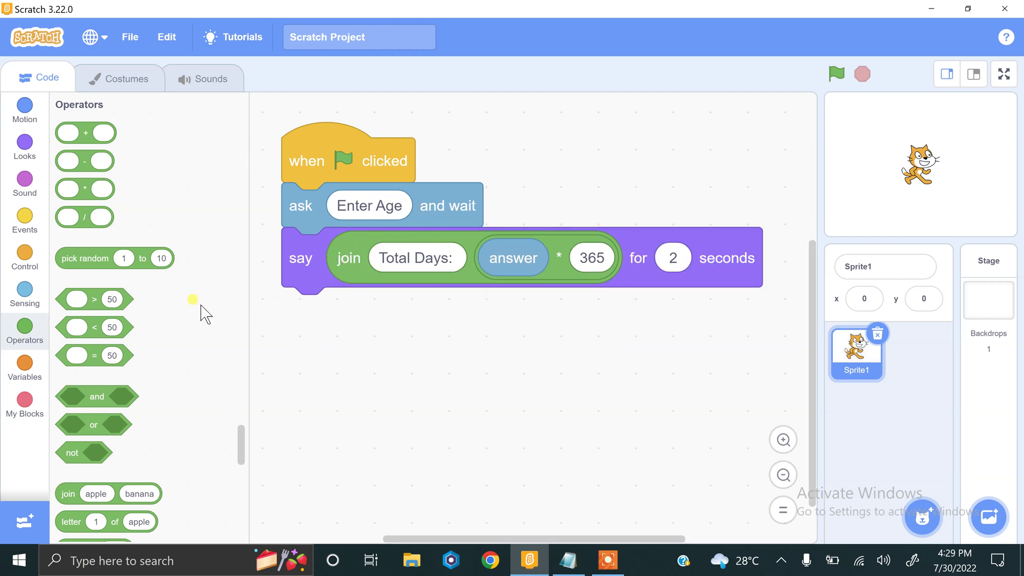
Wrap the ask and say blocks in a forever loop and show the stage full screen.
{"action": "left_click", "coordinate": [26, 267]}
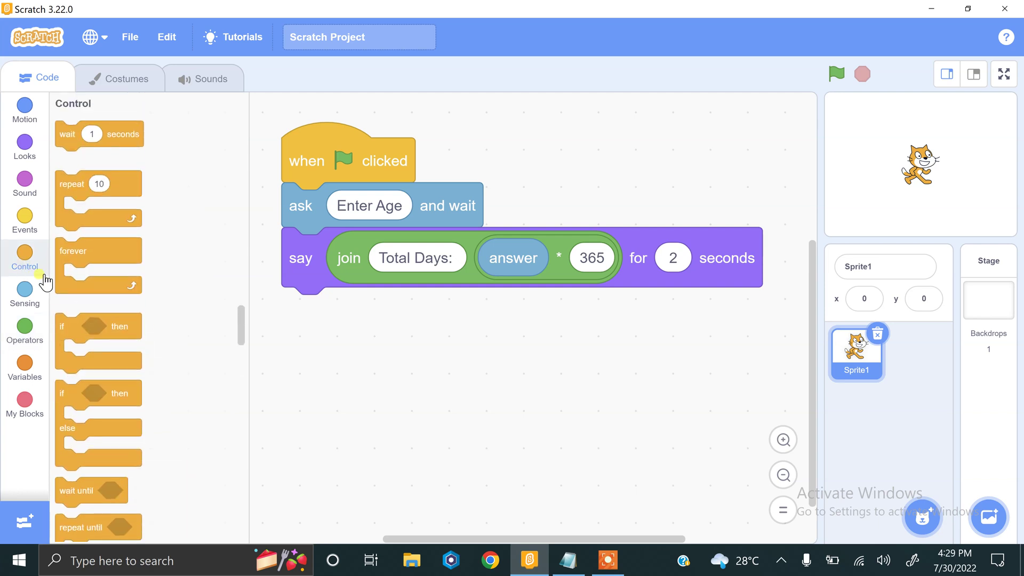
{"action": "left_click_drag", "start_coordinate": [101, 254], "coordinate": [271, 199]}
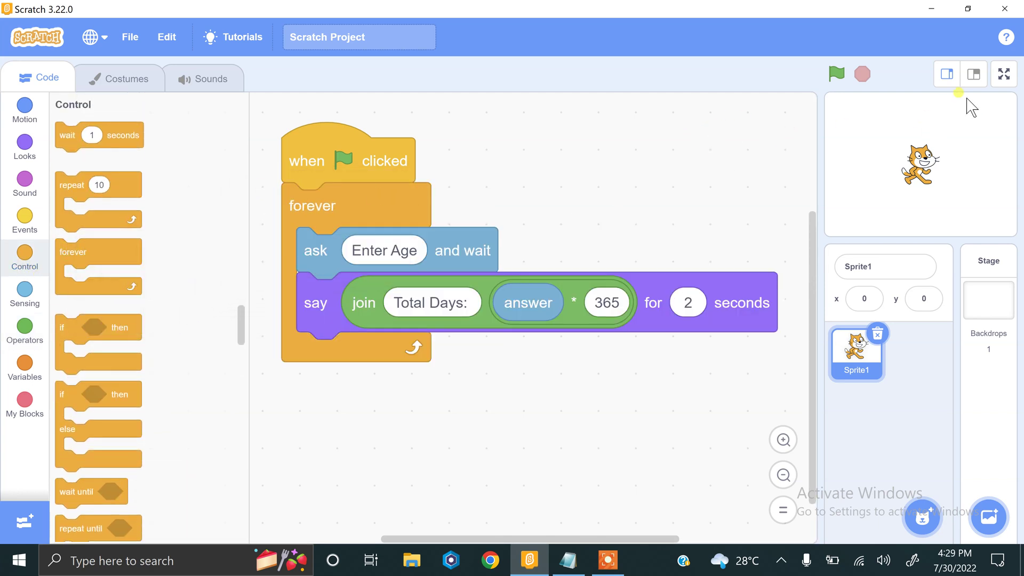
{"action": "left_click", "coordinate": [1004, 74]}
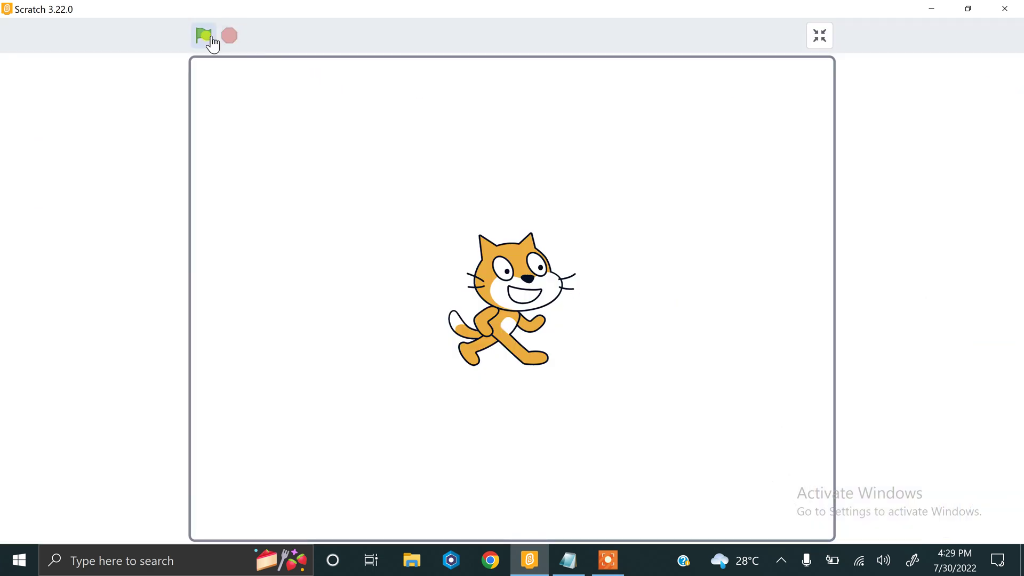
Run the full-screen project twice, entering ages 1 and 20.
{"action": "left_click", "coordinate": [207, 39]}
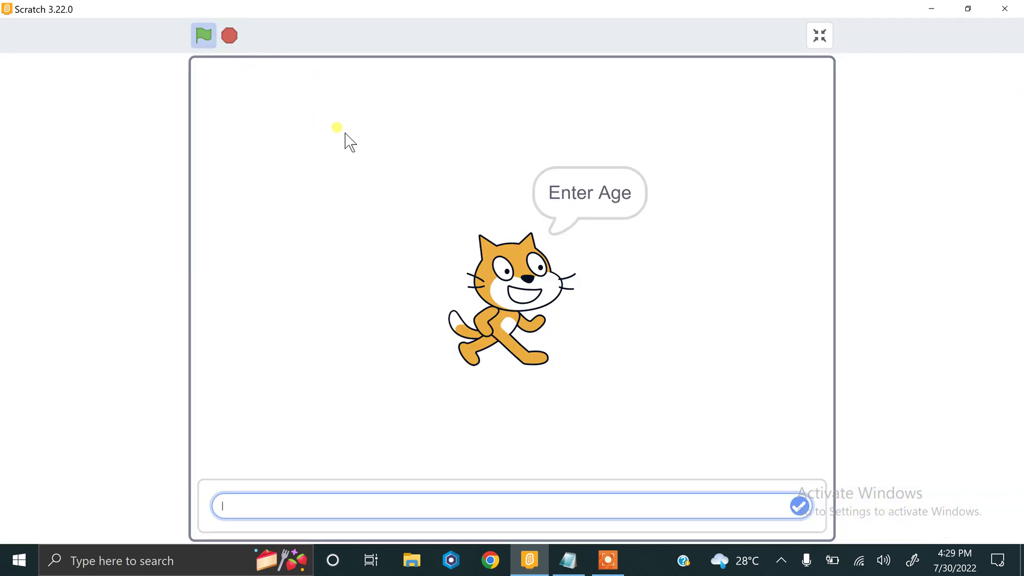
{"action": "type", "text": "1"}
{"action": "key", "text": "Return"}
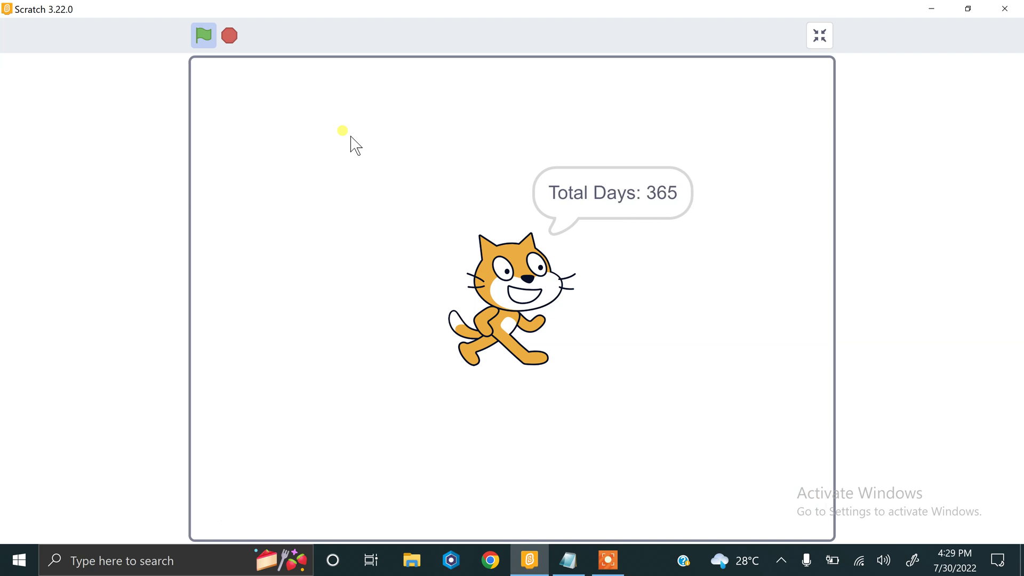
{"action": "left_click", "coordinate": [205, 42]}
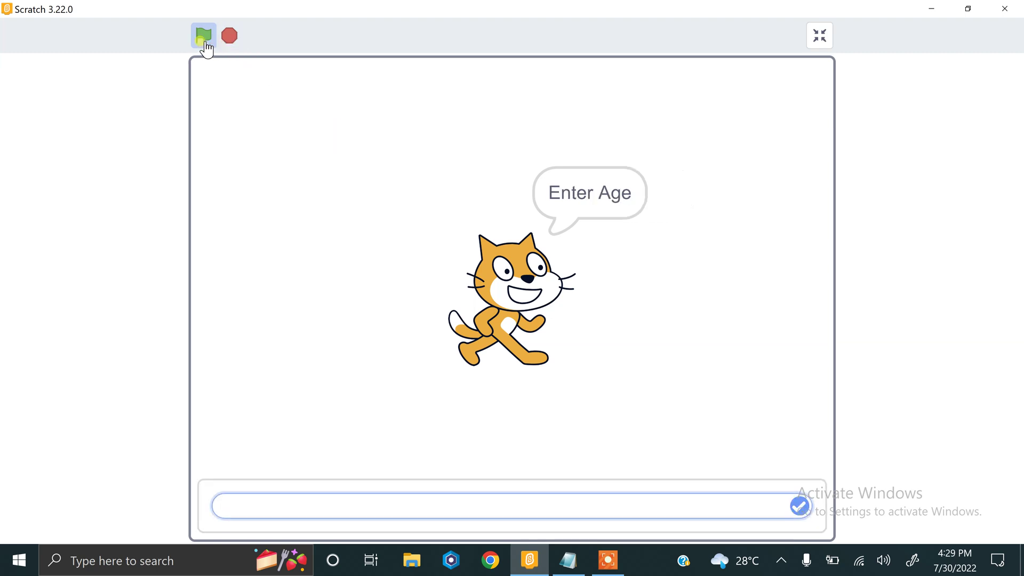
{"action": "type", "text": "20"}
{"action": "key", "text": "Return"}
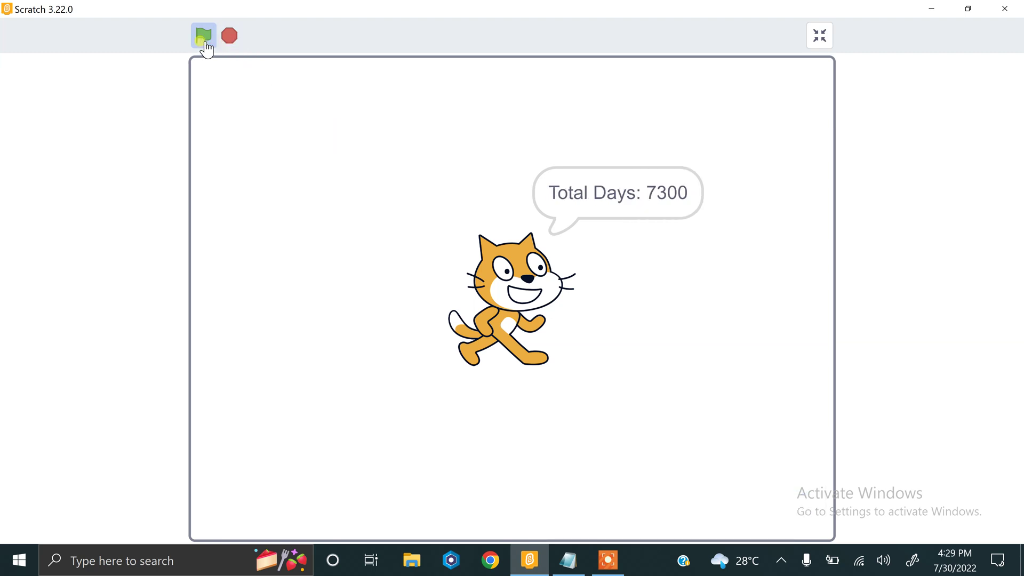